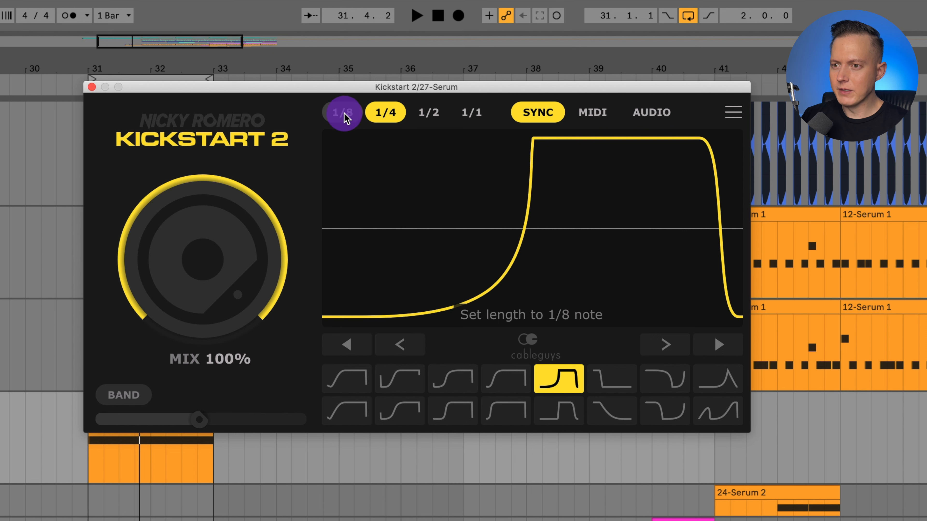
- Try the 1/2 note ducking length during playback and return the length to 1/4 note
left_click(428, 112)
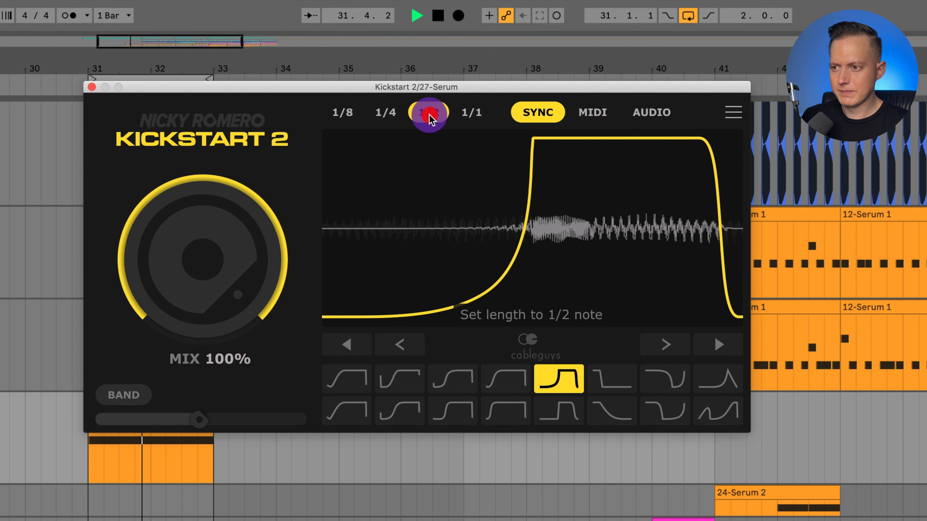
left_click(389, 115)
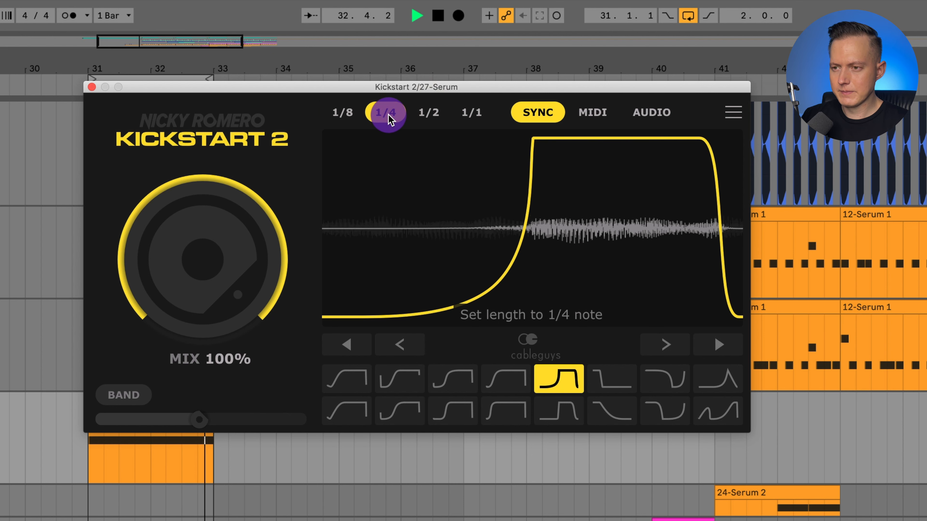
key("space")
- Try shifting the ducking curve in fine and coarse increments, and reset the curve to its original shape
left_click(663, 343)
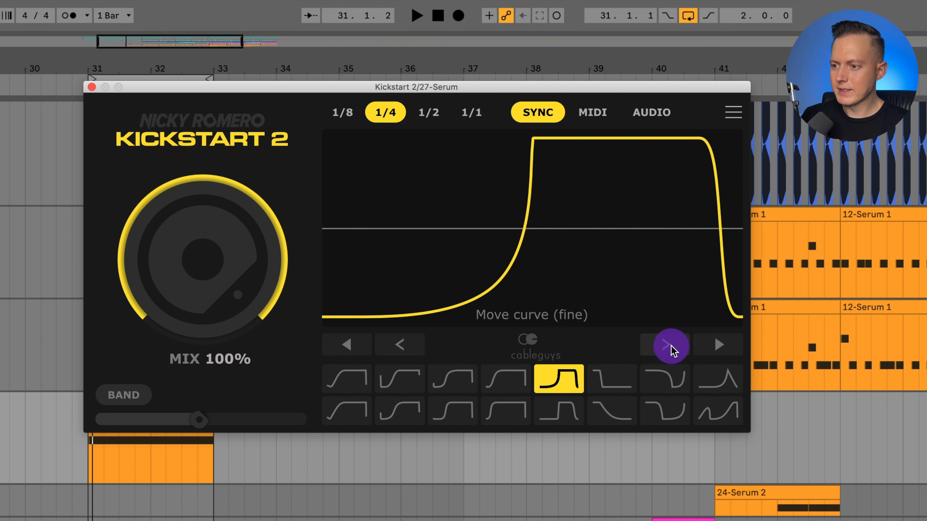
left_click(666, 343)
left_click(407, 342)
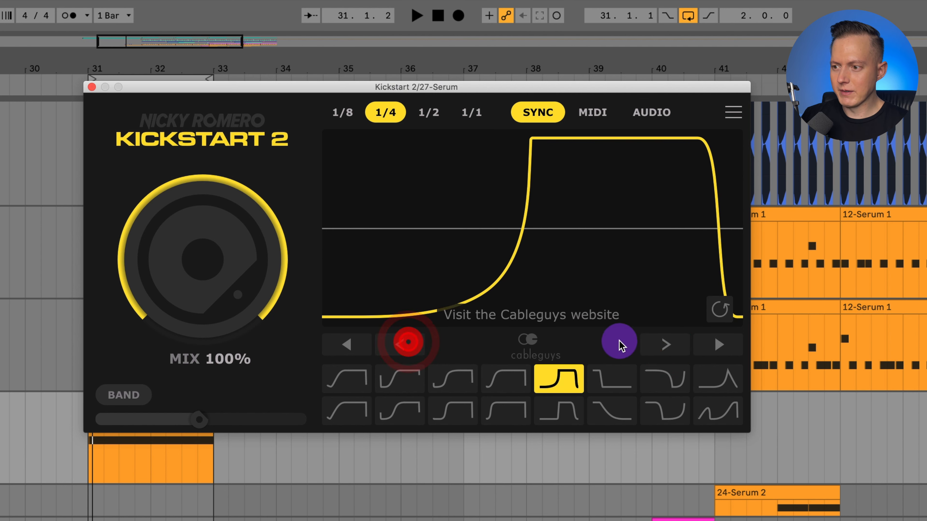
left_click(726, 345)
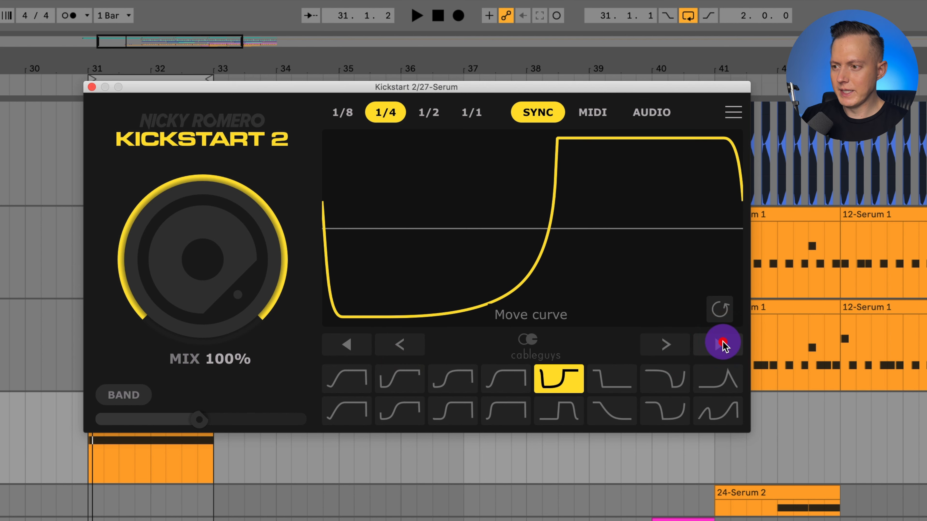
left_click(724, 345)
left_click(718, 308)
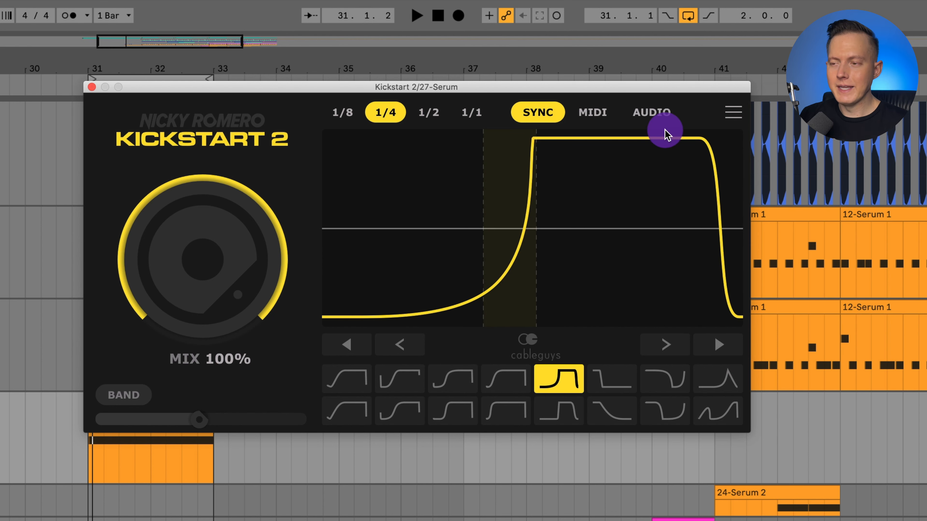
- Try the MIDI trigger mode for the ducking and return to host SYNC mode
left_click(596, 117)
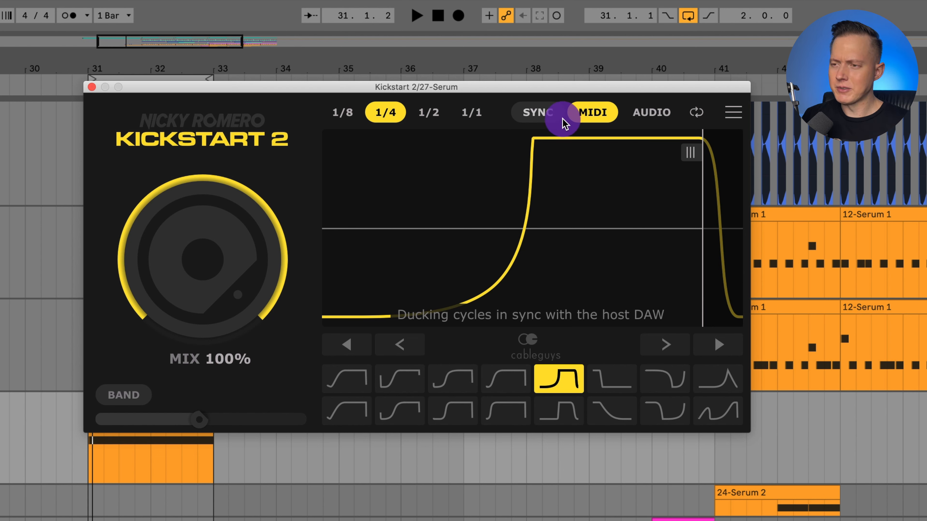
left_click(538, 114)
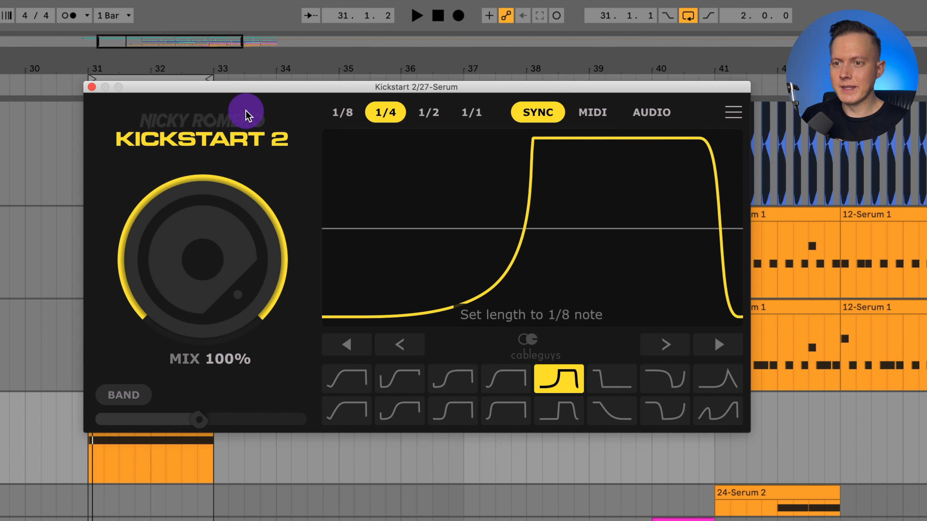
- Set the ducking trigger mode to AUDIO and choose the Kick track as the plug-in's sidechain input
left_click(655, 113)
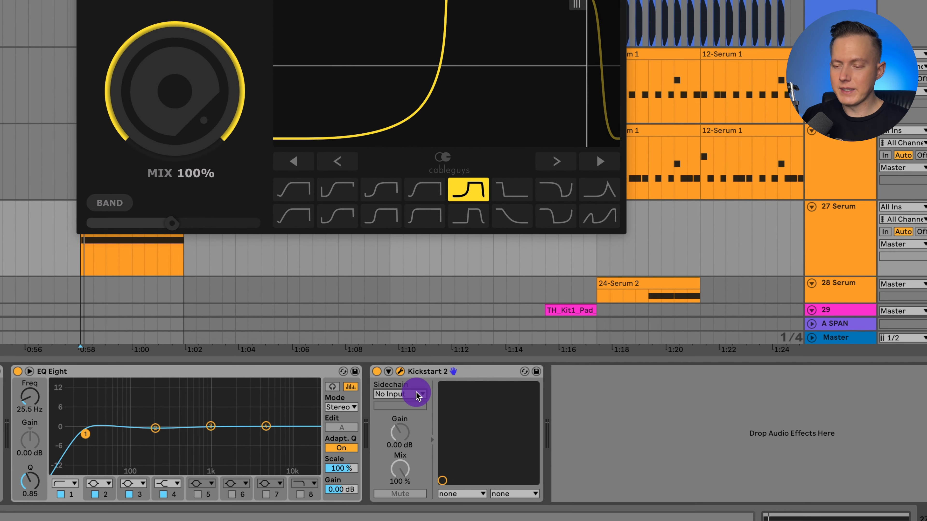
left_click(411, 395)
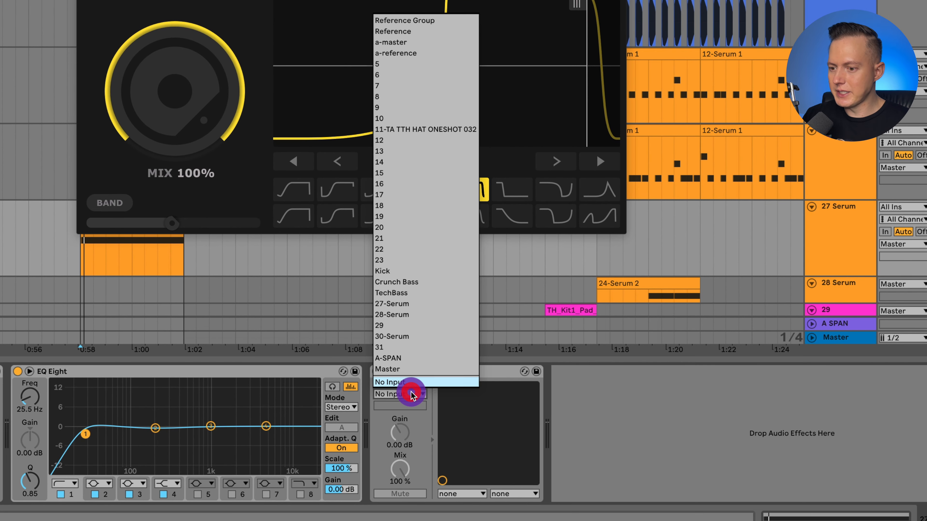
left_click(412, 270)
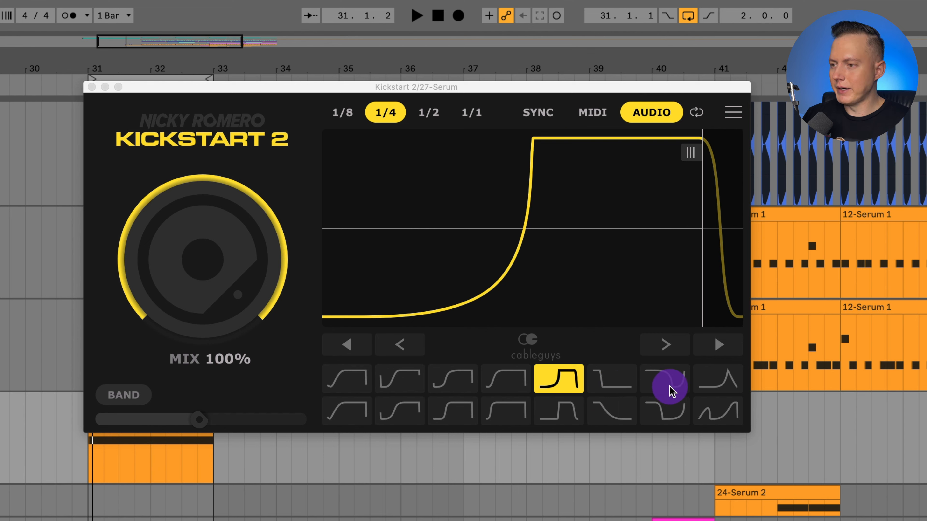
- Play the loop to check the kick-triggered ducking, and close the plug-in window to view the kick pattern in the arrangement
key("space")
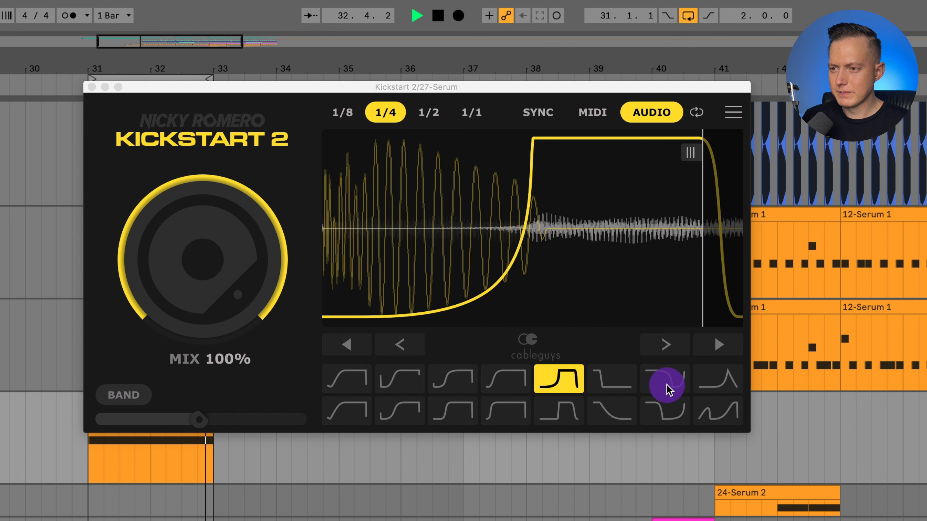
key("space")
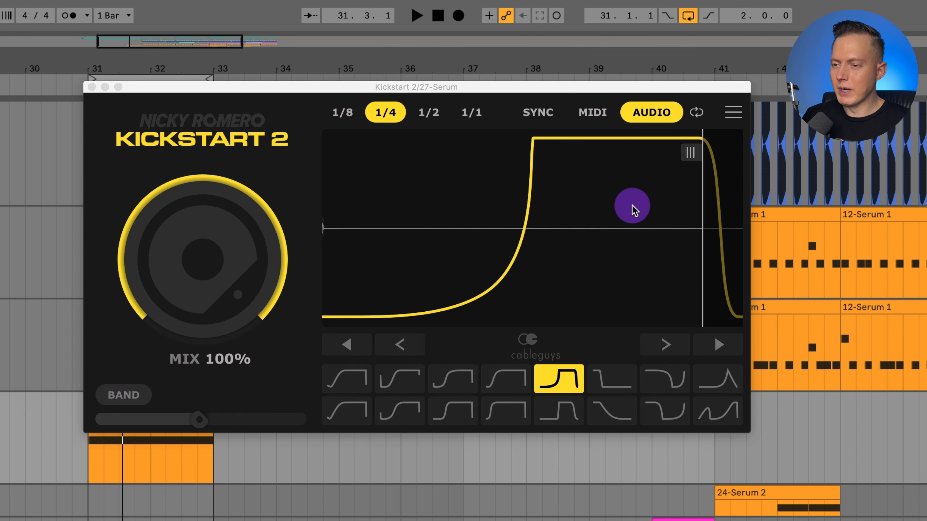
key("space")
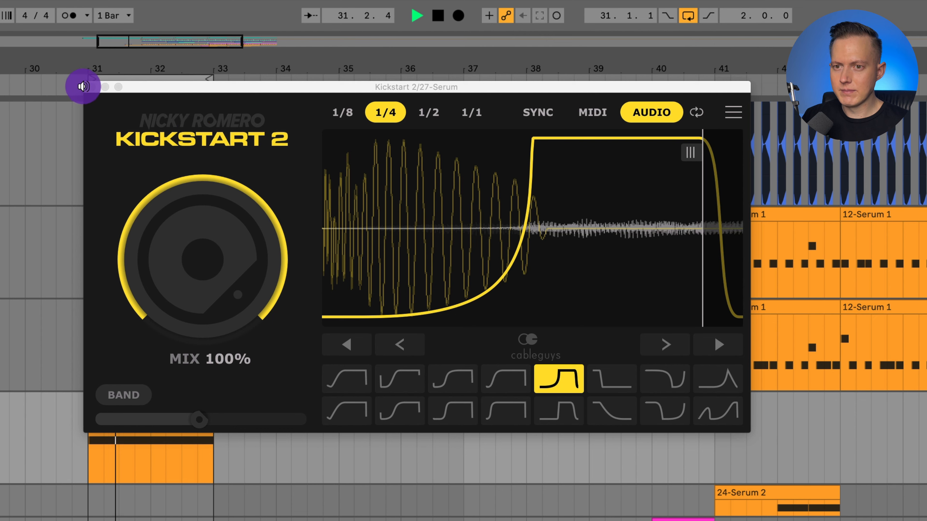
left_click(94, 88)
key("space")
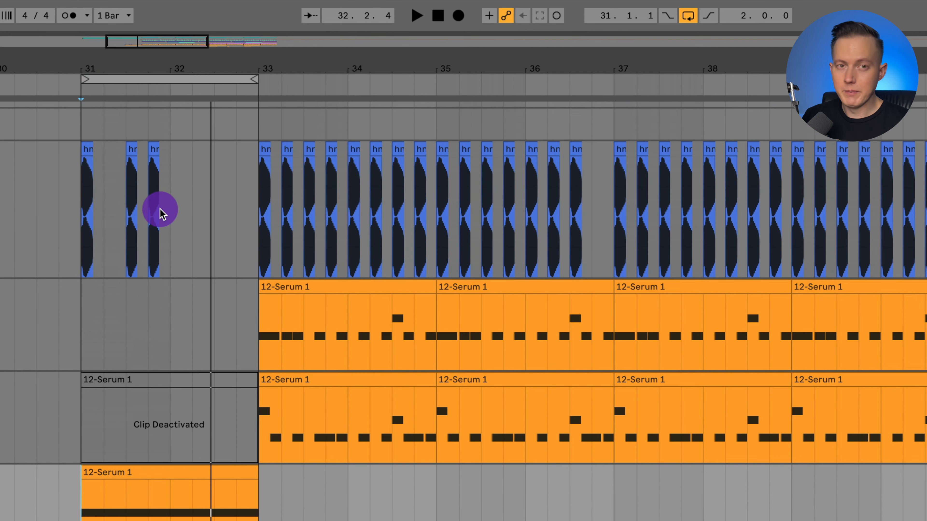
scroll(304, 296, "down", 3)
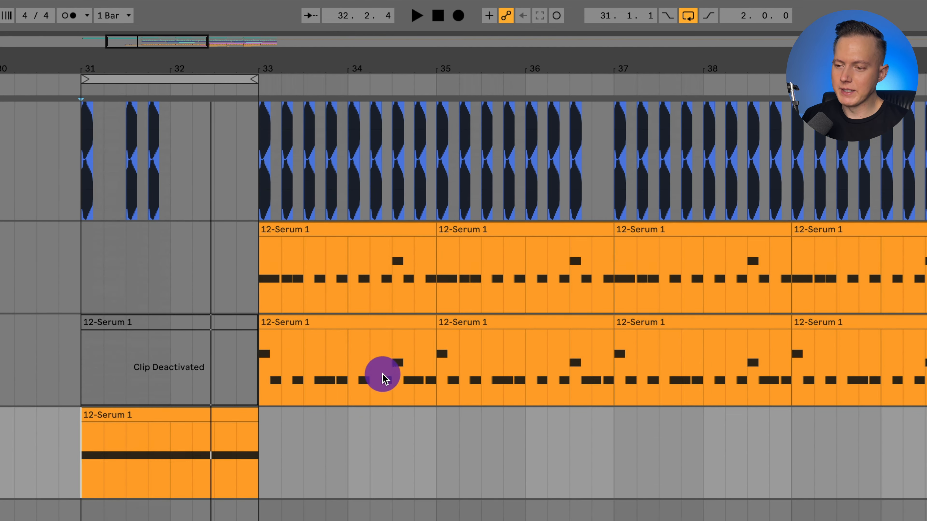
- Shift the rising section of the 27-Serum track's ducking curve slightly later and audition the result
left_click(514, 273)
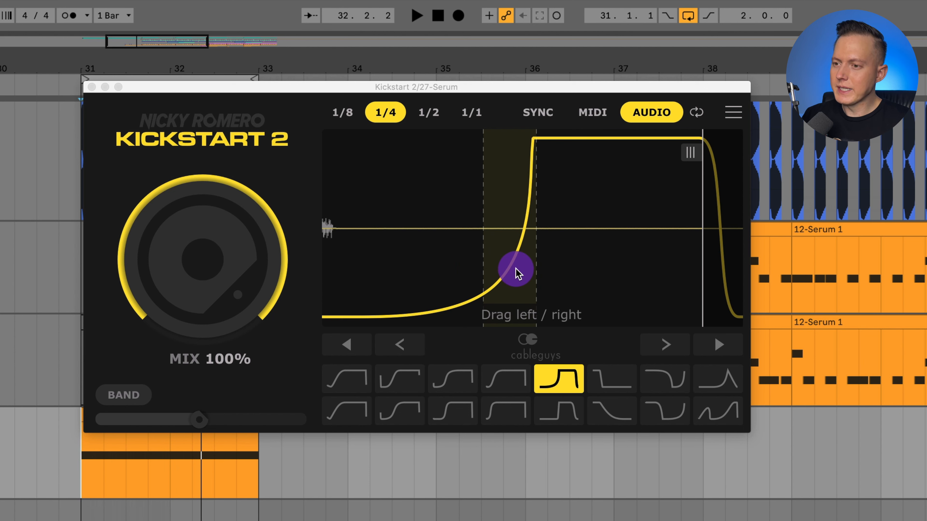
mouse_move(518, 273)
left_mouse_down()
mouse_move(534, 273)
mouse_move(487, 266)
mouse_move(523, 264)
mouse_move(480, 253)
mouse_move(494, 241)
mouse_move(491, 269)
mouse_move(524, 272)
mouse_move(639, 263)
mouse_move(685, 189)
mouse_move(535, 278)
left_mouse_up()
key("space")
key("space")
- Move the curve's playback end marker to the very end of the ducking cycle and audition the loop
mouse_move(555, 198)
left_mouse_down()
mouse_move(559, 149)
mouse_move(633, 142)
mouse_move(555, 148)
mouse_move(660, 143)
mouse_move(551, 145)
mouse_move(529, 250)
mouse_move(398, 315)
mouse_move(549, 141)
mouse_move(653, 162)
mouse_move(572, 152)
mouse_move(695, 145)
mouse_move(692, 153)
left_mouse_up()
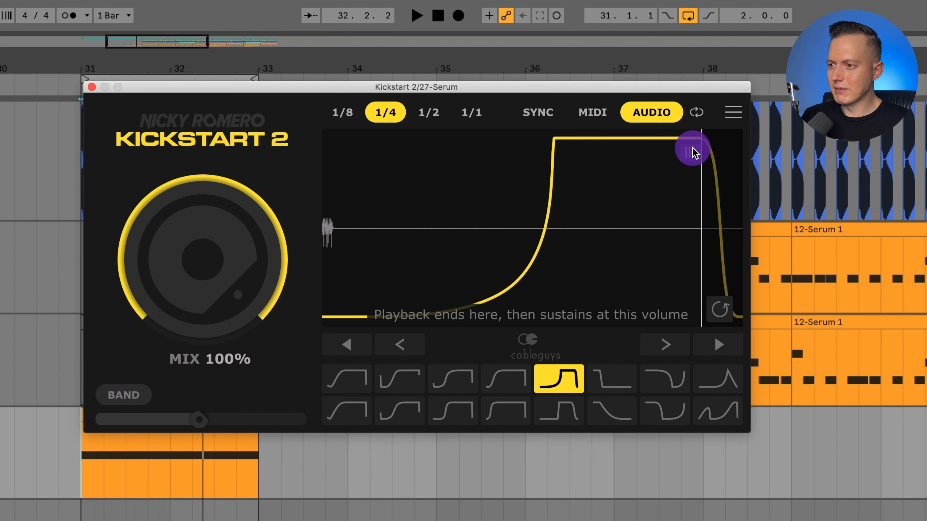
left_click(687, 152)
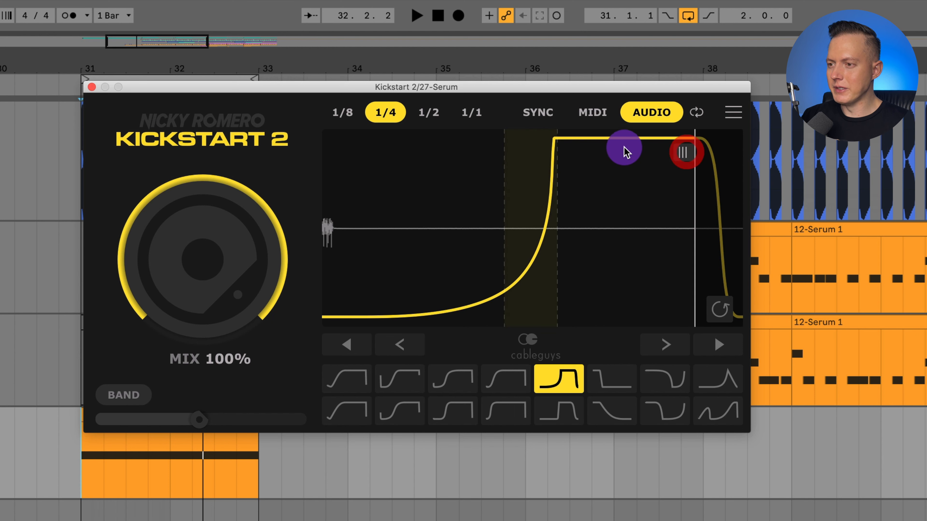
left_click_drag(679, 152, 725, 151)
key("space")
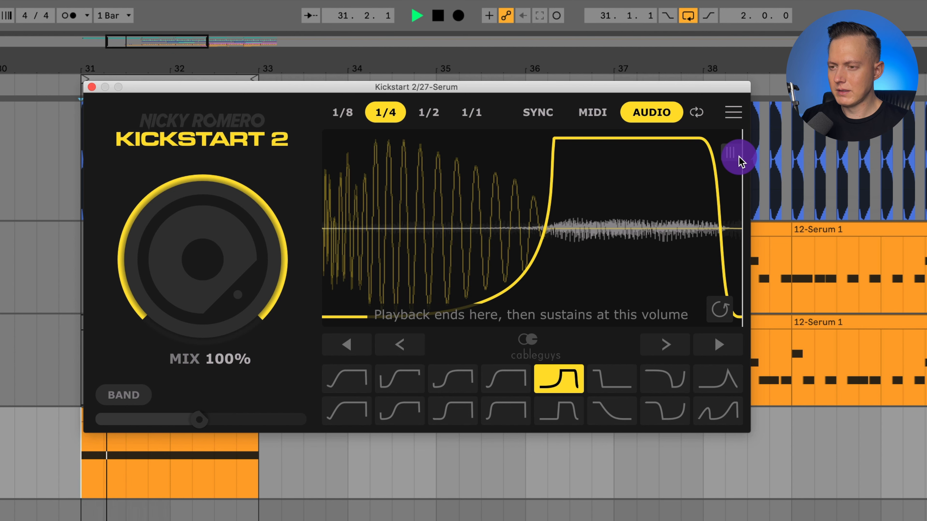
key("space")
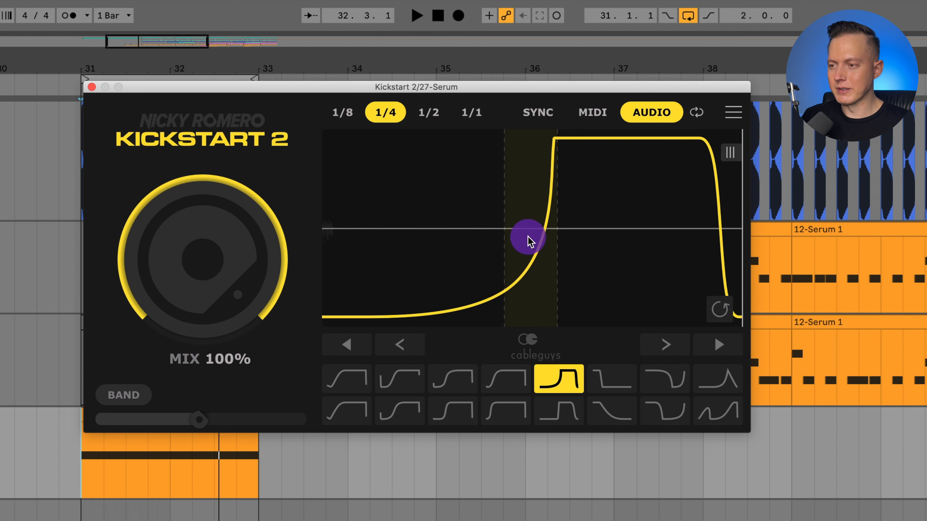
- Pull the playback end marker back onto the curve's full-volume plateau and play the loop
mouse_move(722, 152)
left_mouse_down()
mouse_move(673, 151)
mouse_move(689, 149)
left_mouse_up()
key("space")
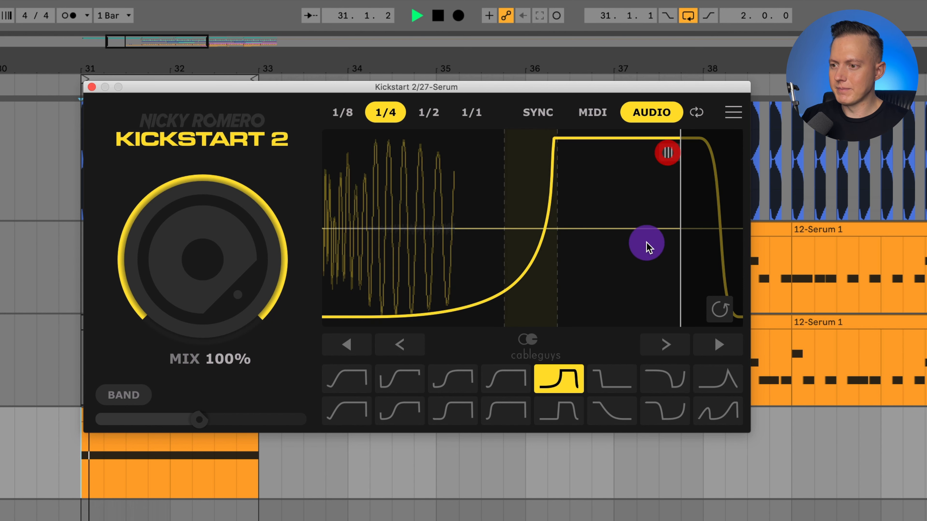
- Try the steep falling curve preset with its end marker moved early onto the plateau, and return the marker to the end
left_click(614, 381)
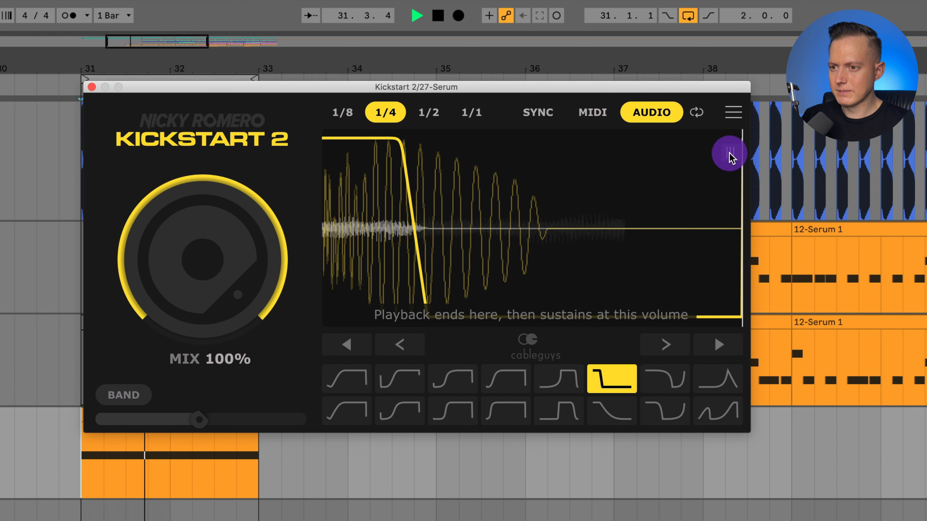
left_click_drag(730, 155, 371, 154)
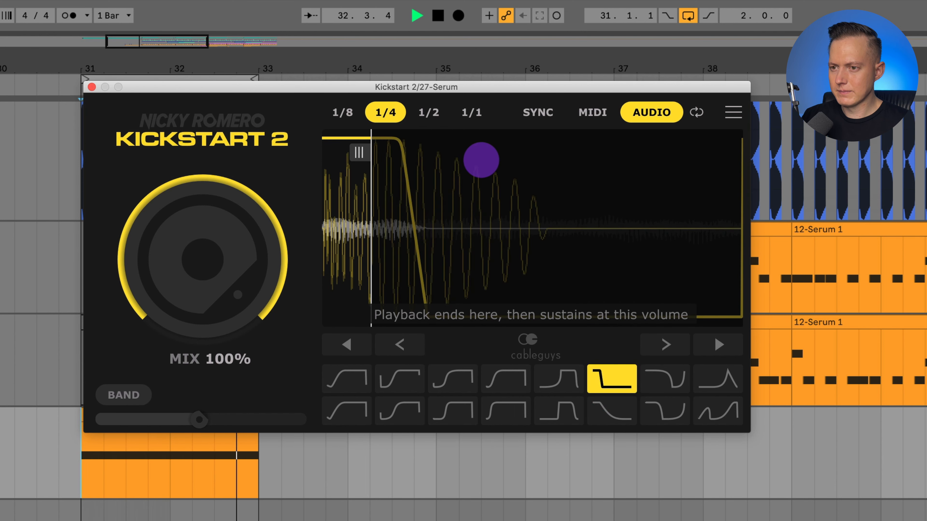
left_click_drag(481, 160, 729, 153)
- Reselect the Subbass Chain curve, stop playback and set its playback end marker to the end of the cycle
left_click(560, 381)
key("space")
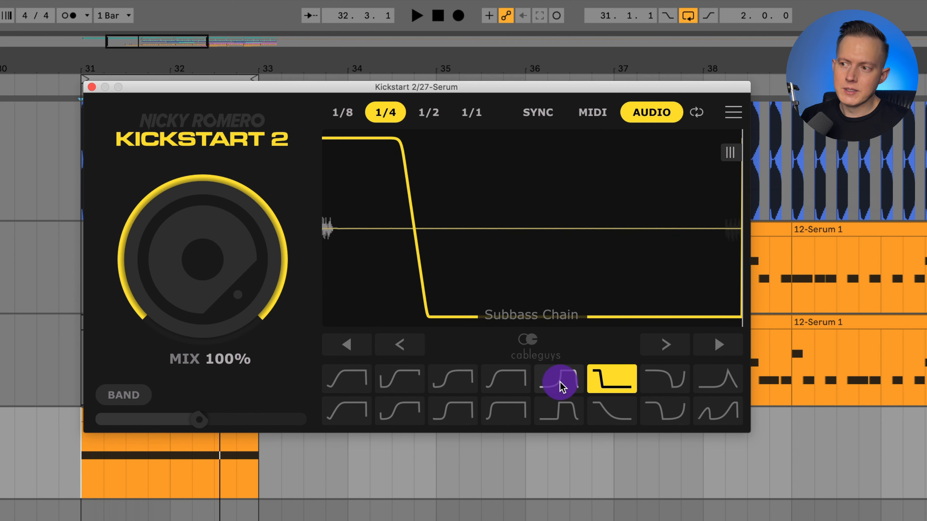
left_click_drag(670, 150, 731, 152)
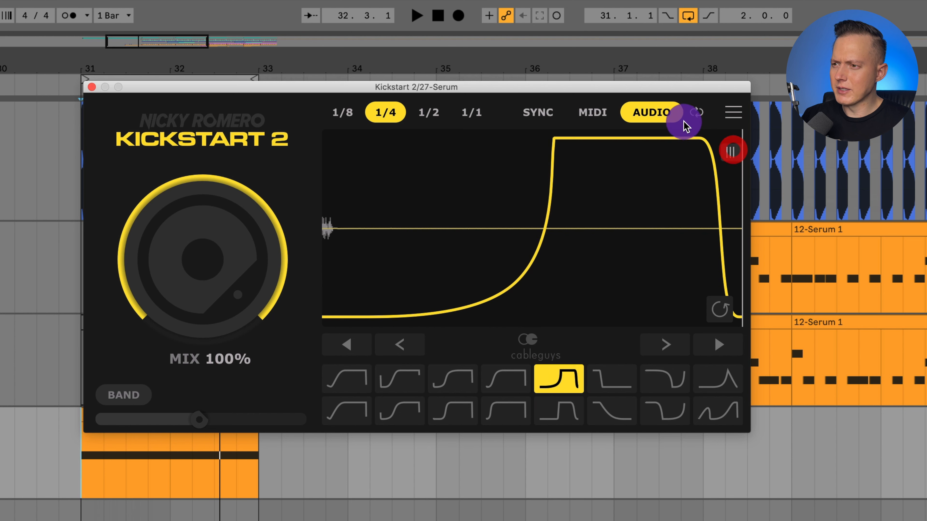
- Try the looping option for audio-triggered ducking, return it to one-shot, and close the plug-in window
left_click(696, 114)
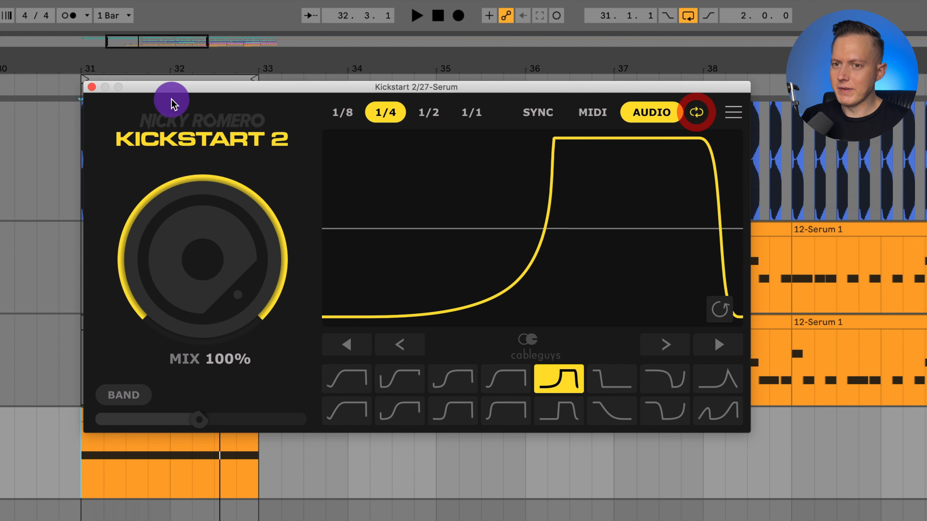
left_click(91, 87)
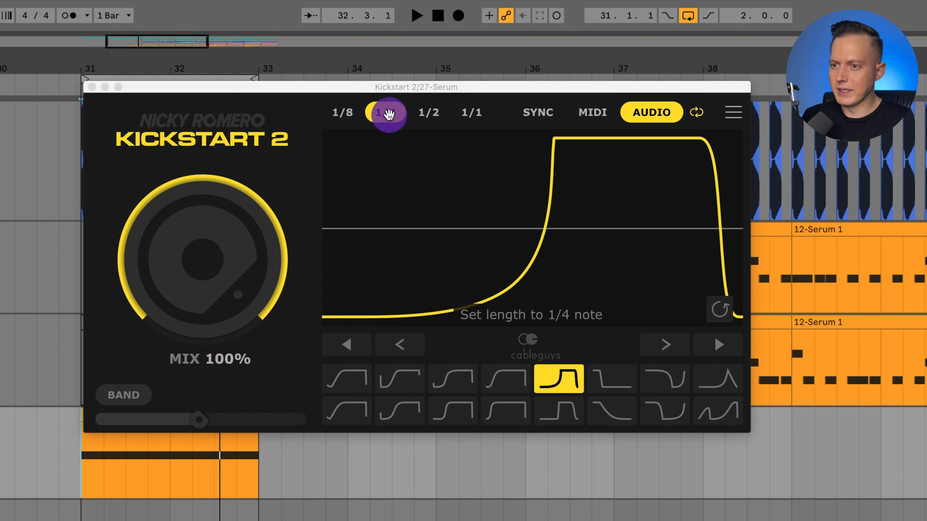
left_click(697, 113)
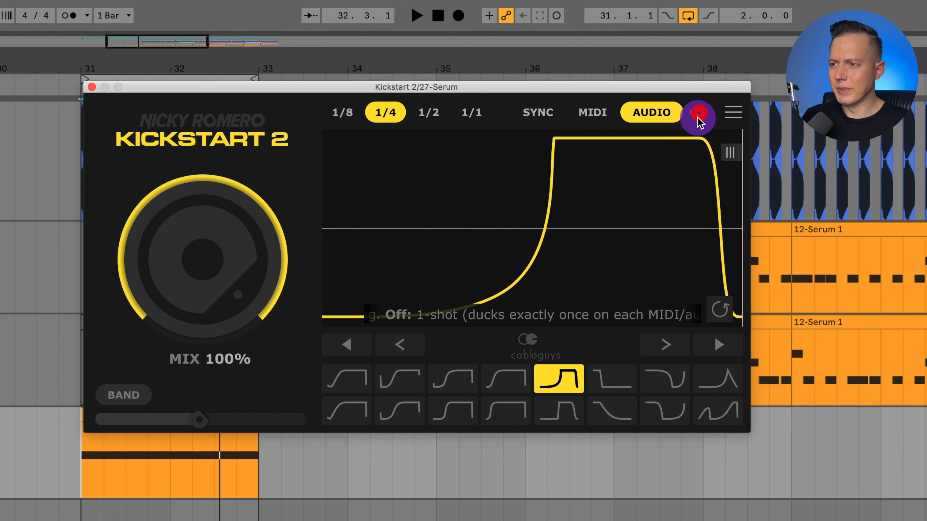
left_click(92, 87)
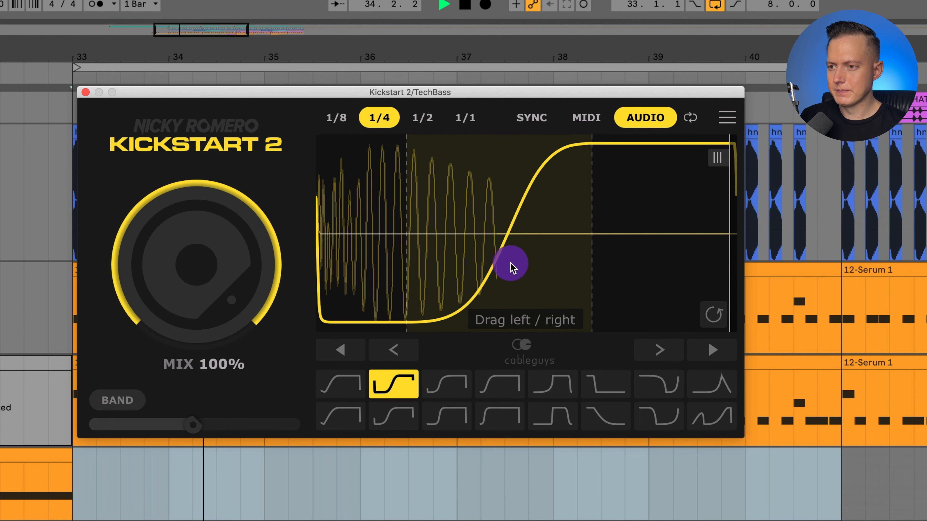
- Shift the rising section of the TechBass track's ducking curve slightly later to fit the kick, and stop playback
mouse_move(506, 258)
left_mouse_down()
mouse_move(669, 288)
mouse_move(424, 275)
mouse_move(501, 257)
mouse_move(631, 263)
mouse_move(517, 259)
mouse_move(516, 252)
left_mouse_up()
key("space")
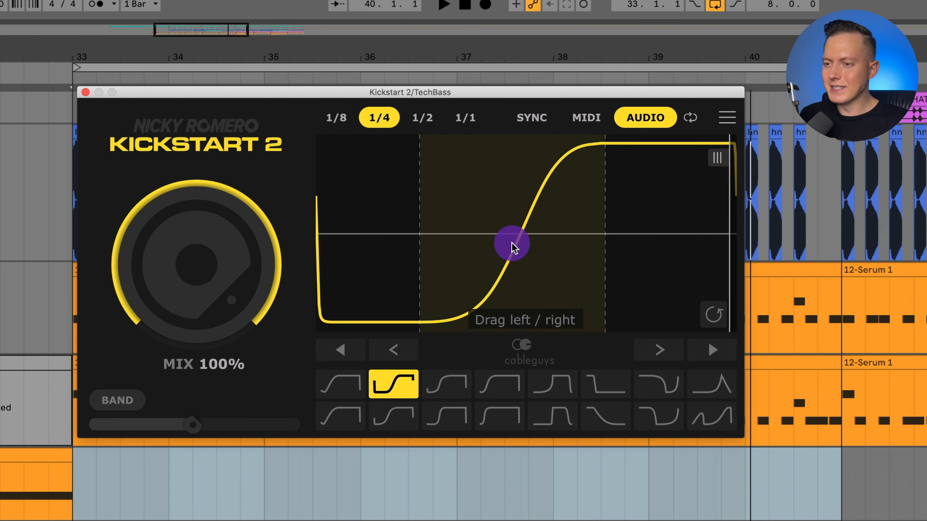
left_click_drag(501, 263, 516, 269)
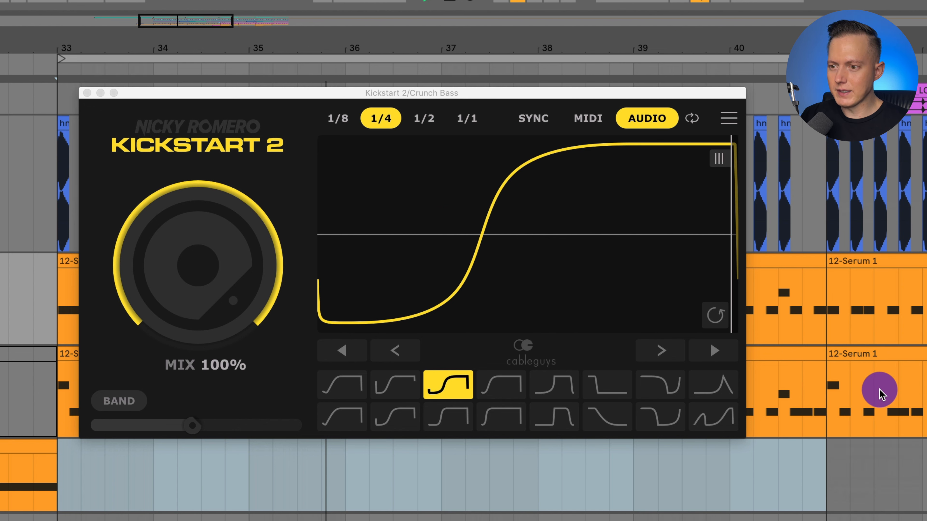
- Audition the Crunch Bass track's ducking against the kick and shift its curve's rising section slightly later
key("space")
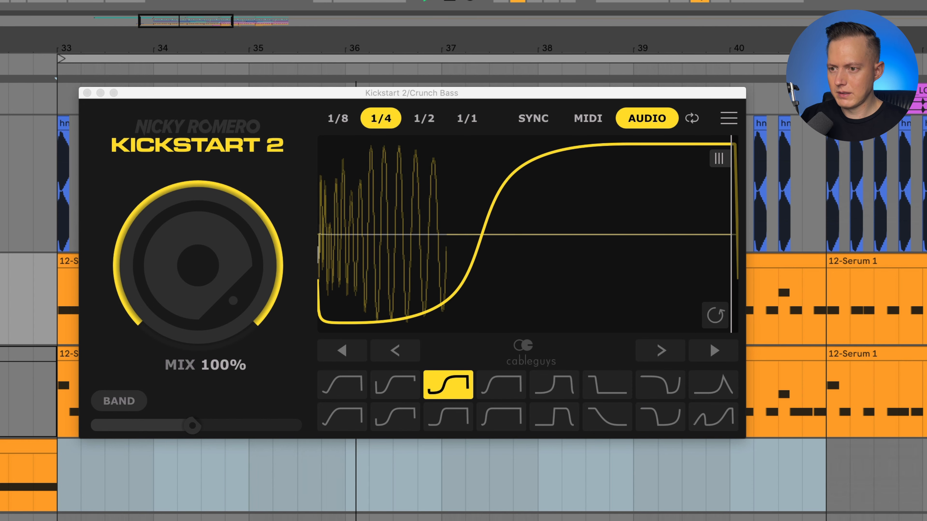
key("space")
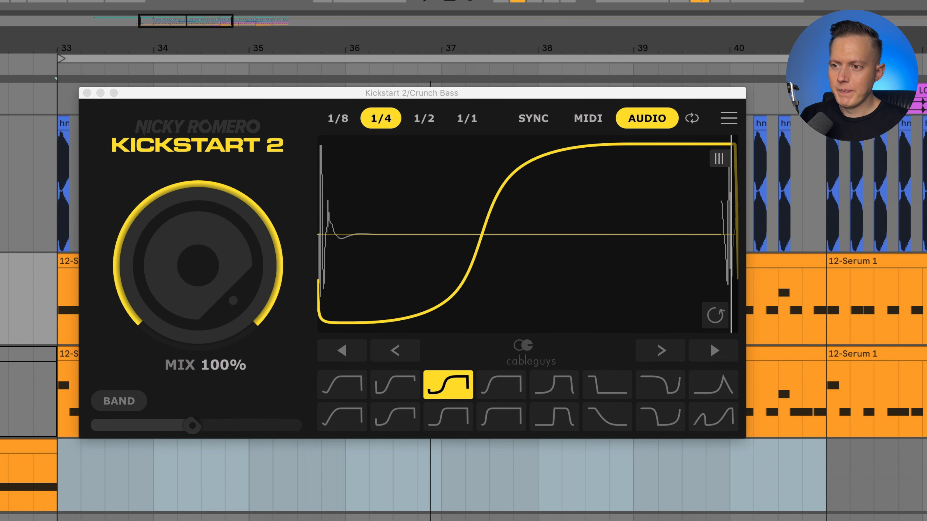
left_click_drag(476, 264, 500, 263)
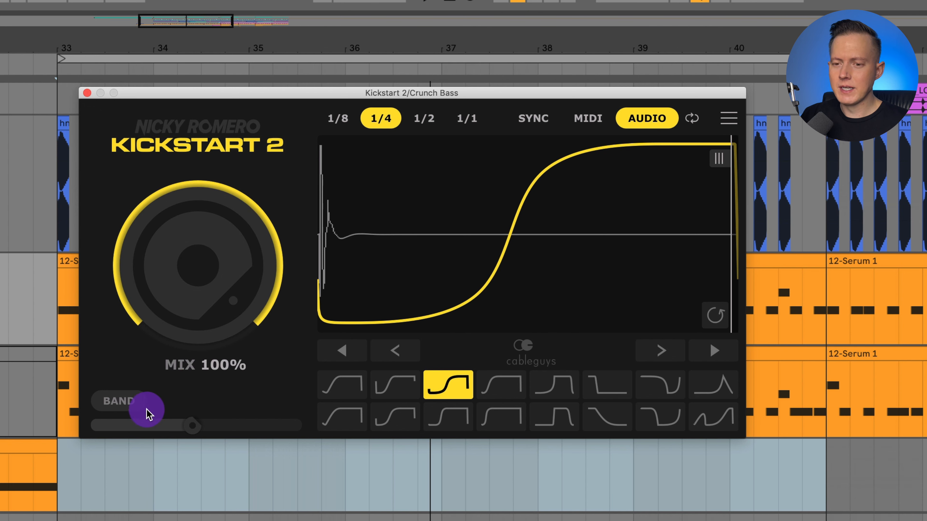
- Enable band-limited ducking on the Crunch Bass track, lower the crossover frequency to about 200 Hz, and audition the result
left_click(136, 407)
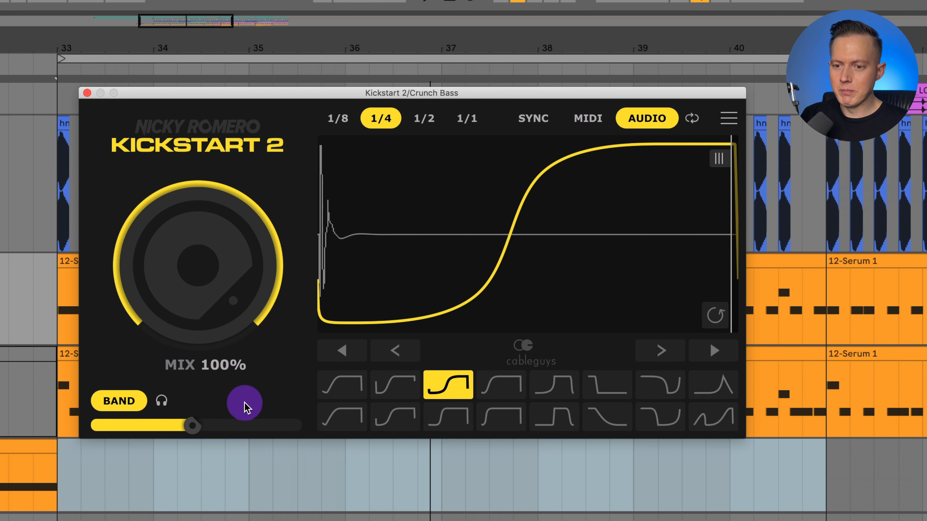
mouse_move(191, 420)
left_mouse_down()
mouse_move(200, 425)
mouse_move(191, 429)
left_mouse_up()
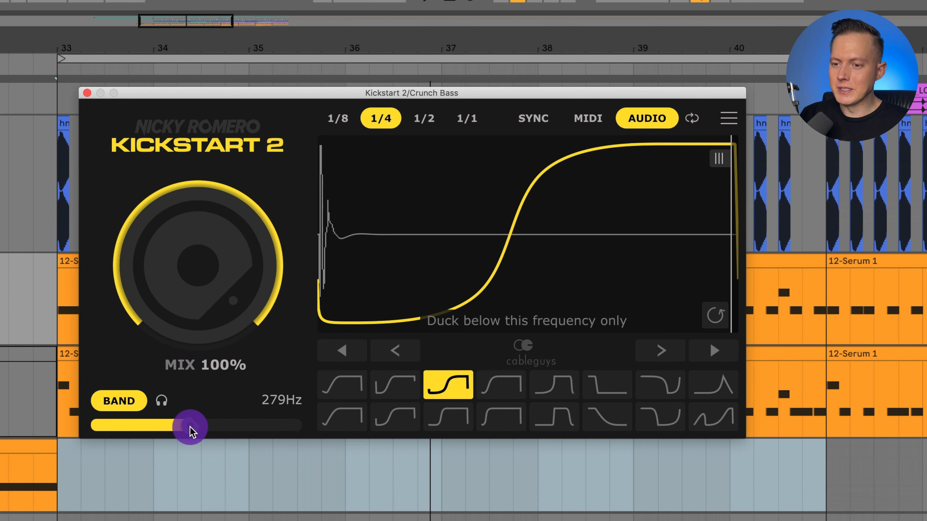
left_click_drag(180, 425, 168, 425)
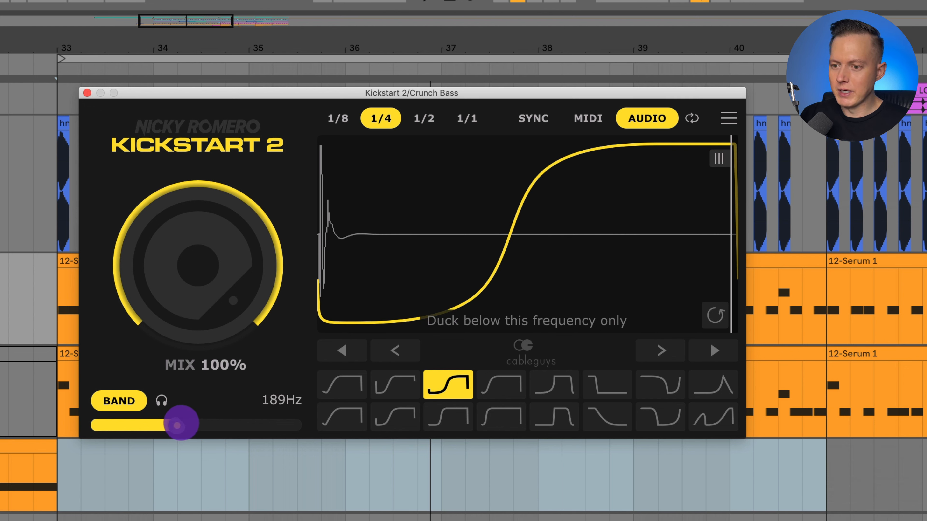
key("space")
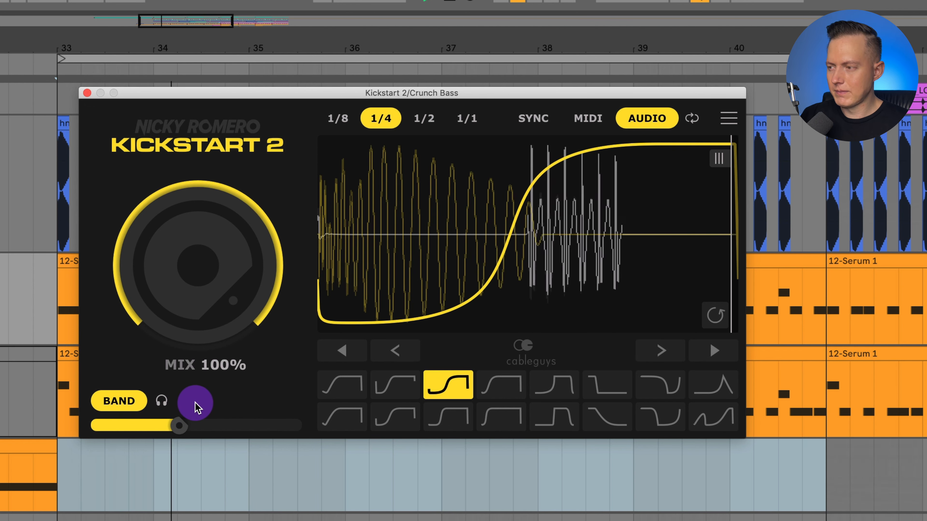
key("space")
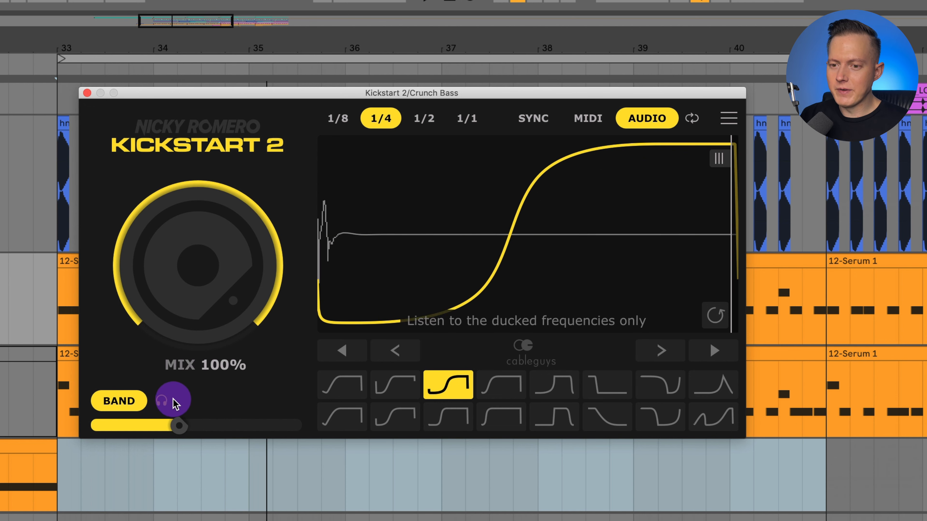
- Solo the ducked frequencies during playback, sweep the crossover and set it to about 236 Hz, then turn soloing off and audition the full bass
left_click(162, 399)
key("space")
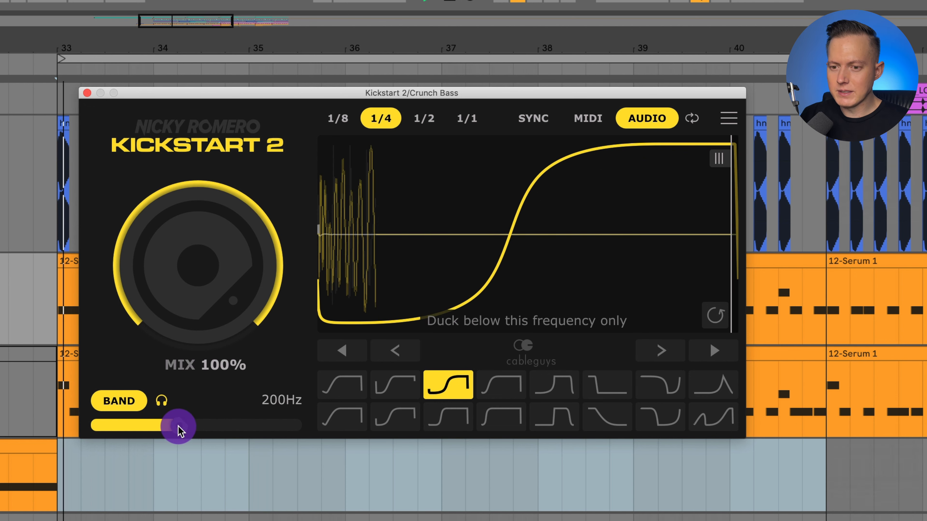
left_click_drag(179, 427, 98, 423)
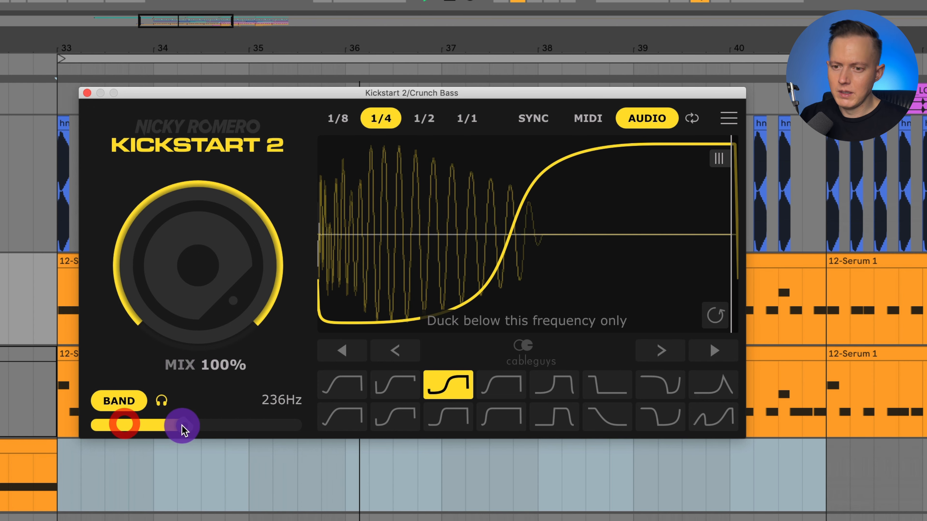
left_click(162, 401)
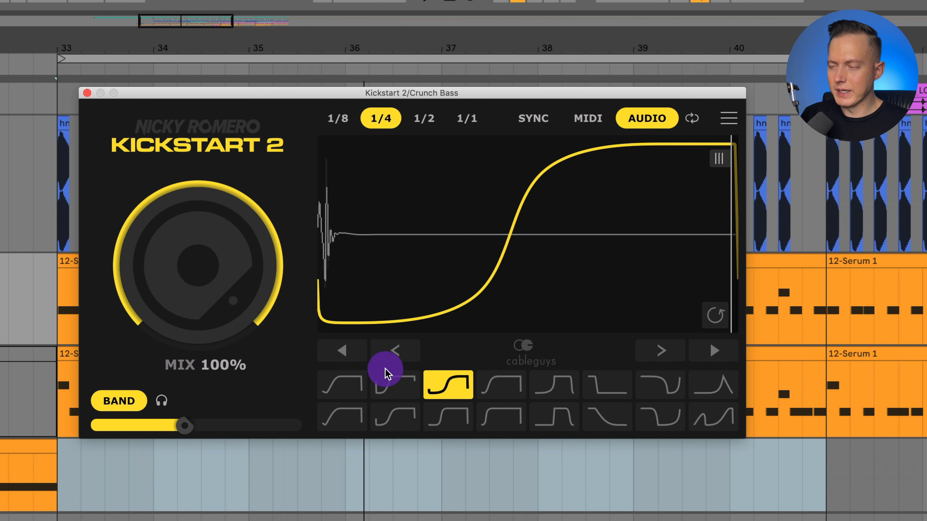
key("space")
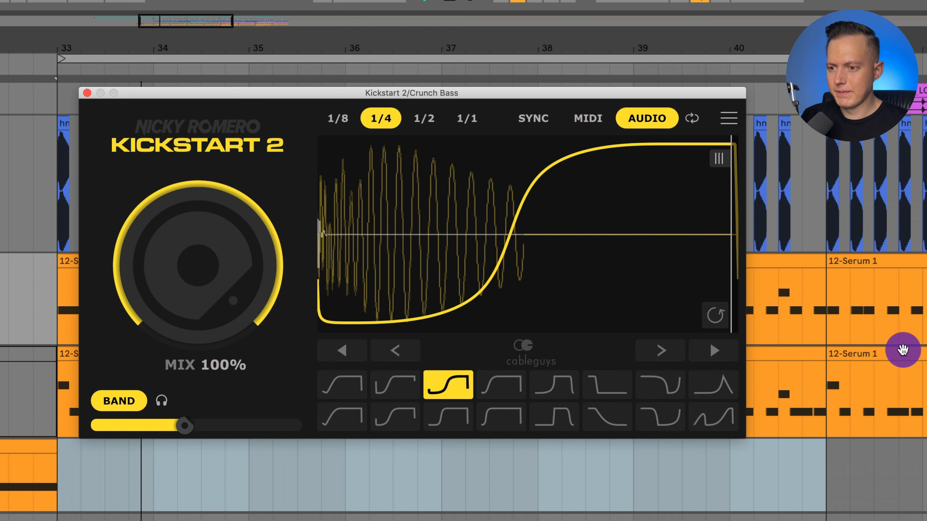